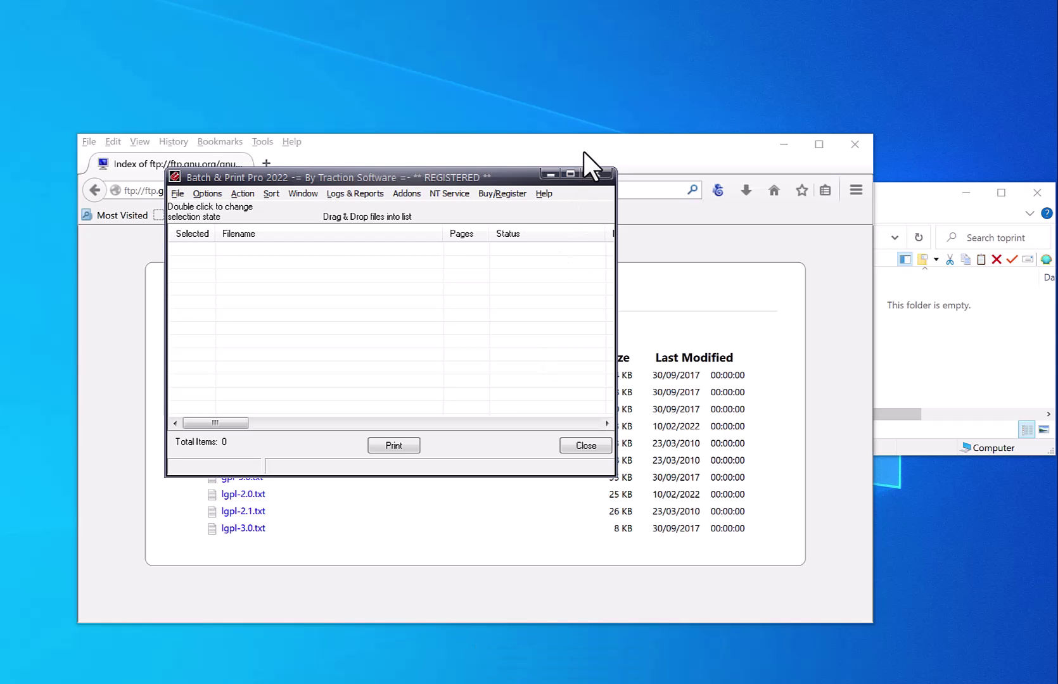
- Review the ftp.gnu.org gnu/Licenses folder listing in the browser
{"action": "left_click", "coordinate": [598, 172]}
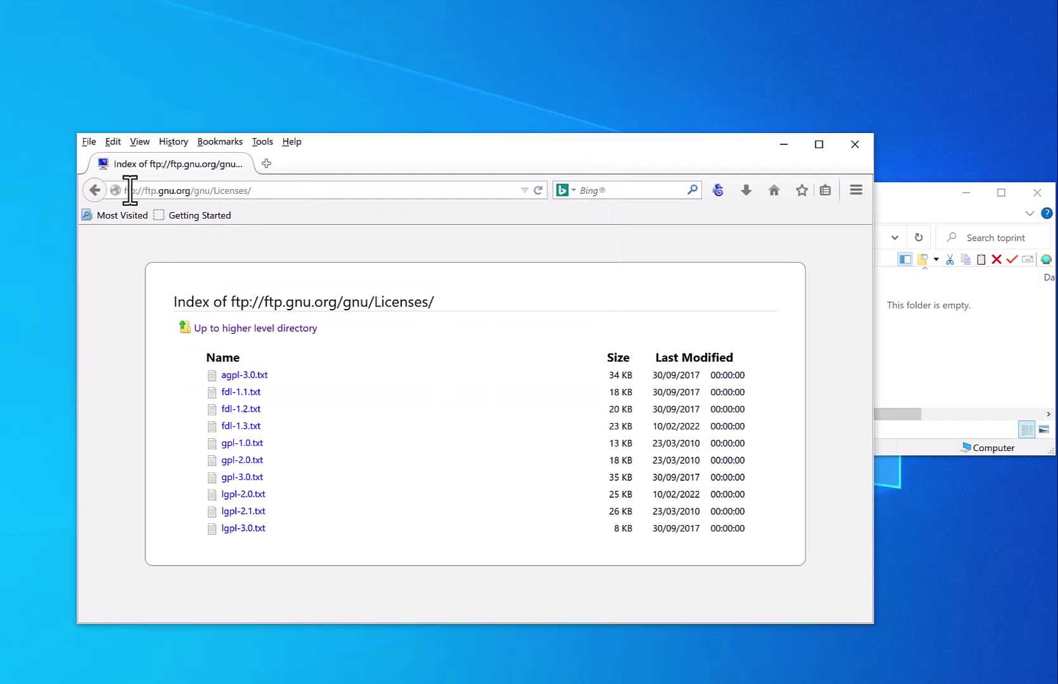
{"action": "left_click_drag", "start_coordinate": [279, 189], "coordinate": [103, 188]}
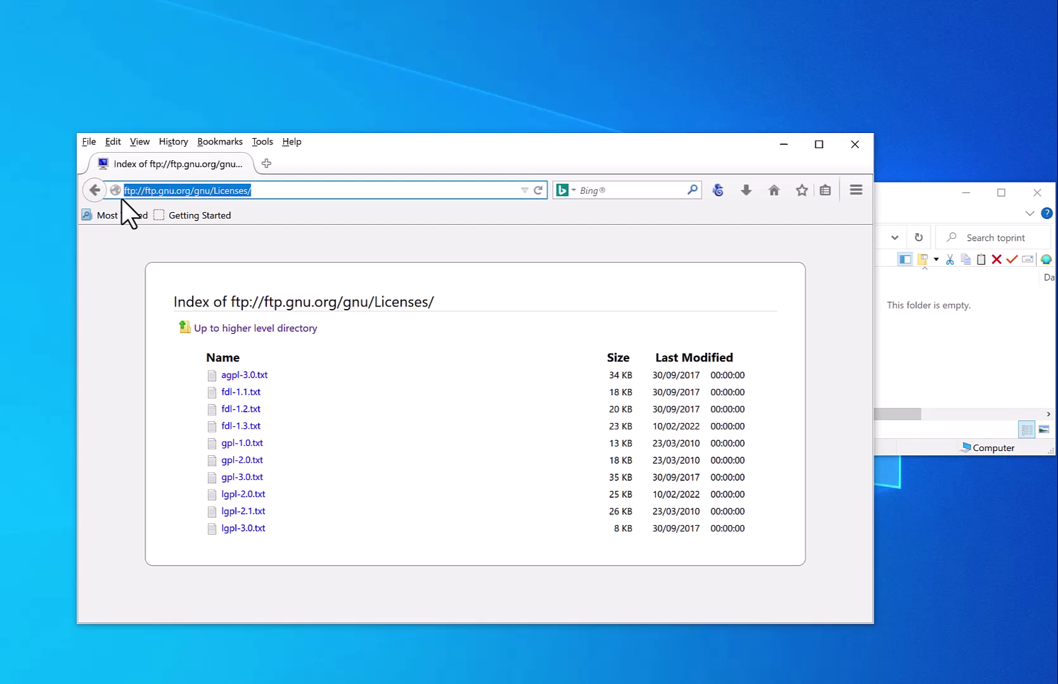
{"action": "key", "text": "End"}
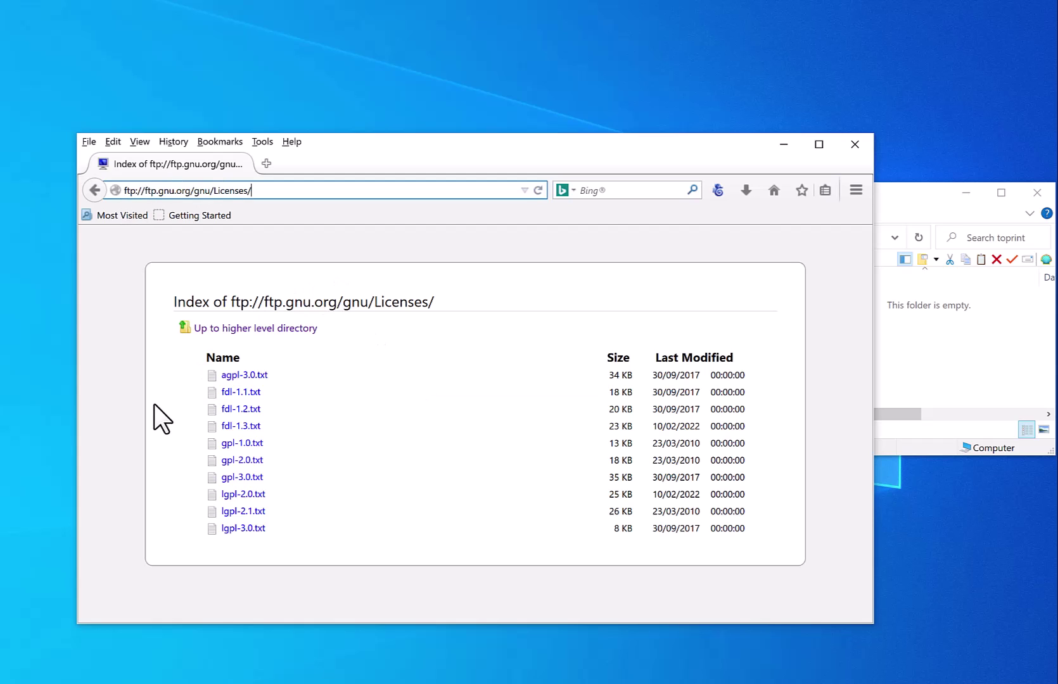
{"action": "left_click", "coordinate": [251, 329]}
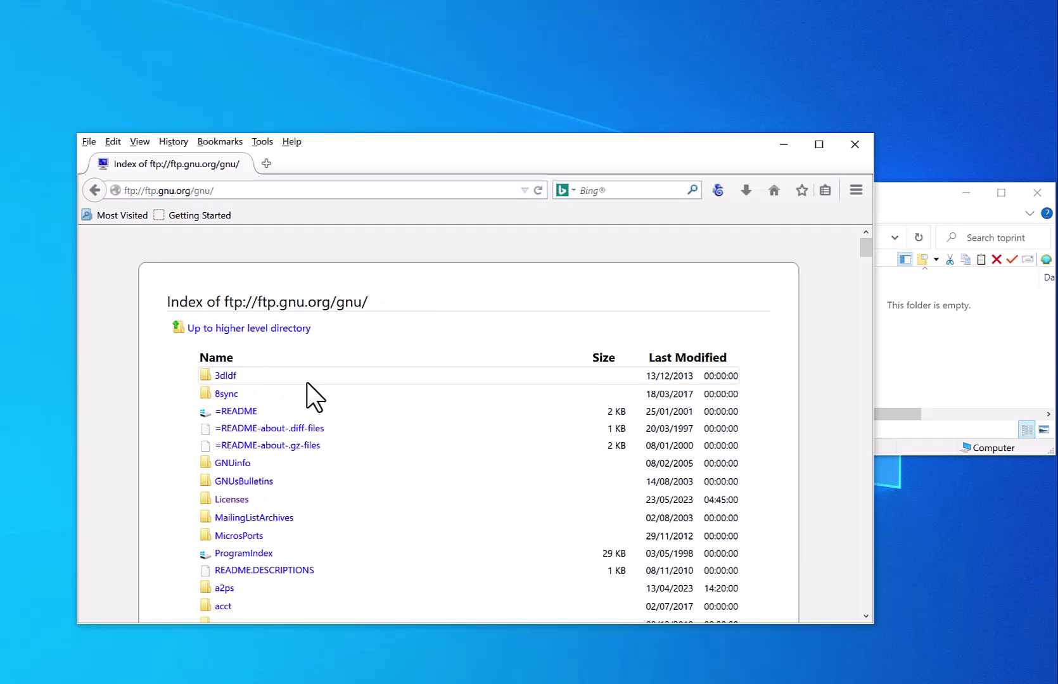
{"action": "scroll", "coordinate": [237, 469], "scroll_direction": "down", "scroll_amount": 5}
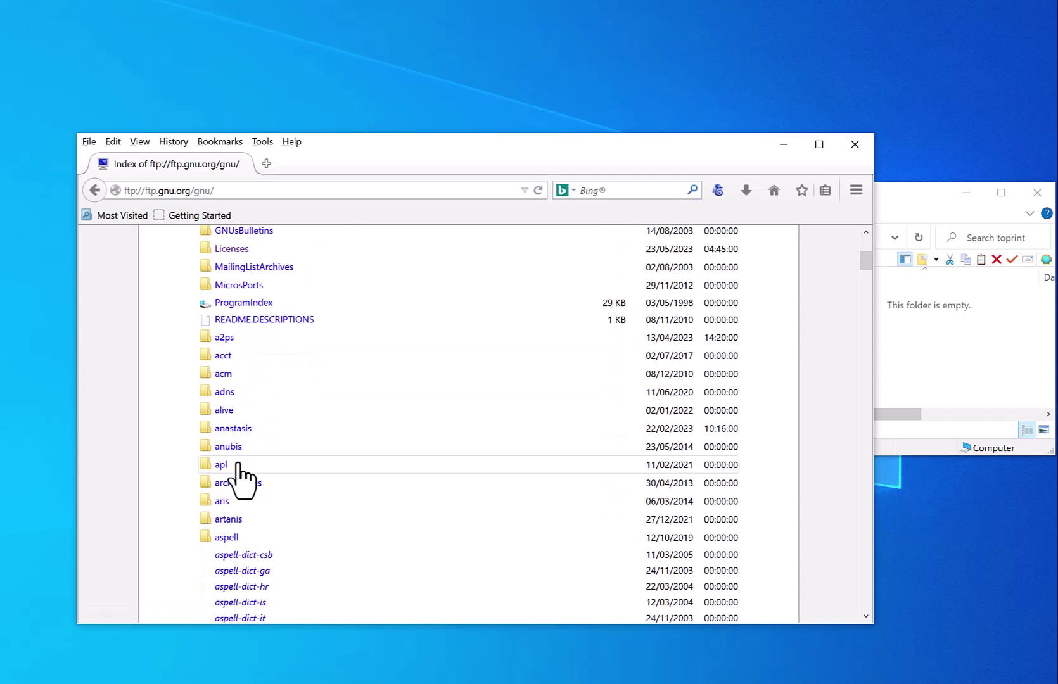
{"action": "scroll", "coordinate": [237, 468], "scroll_direction": "down", "scroll_amount": 5}
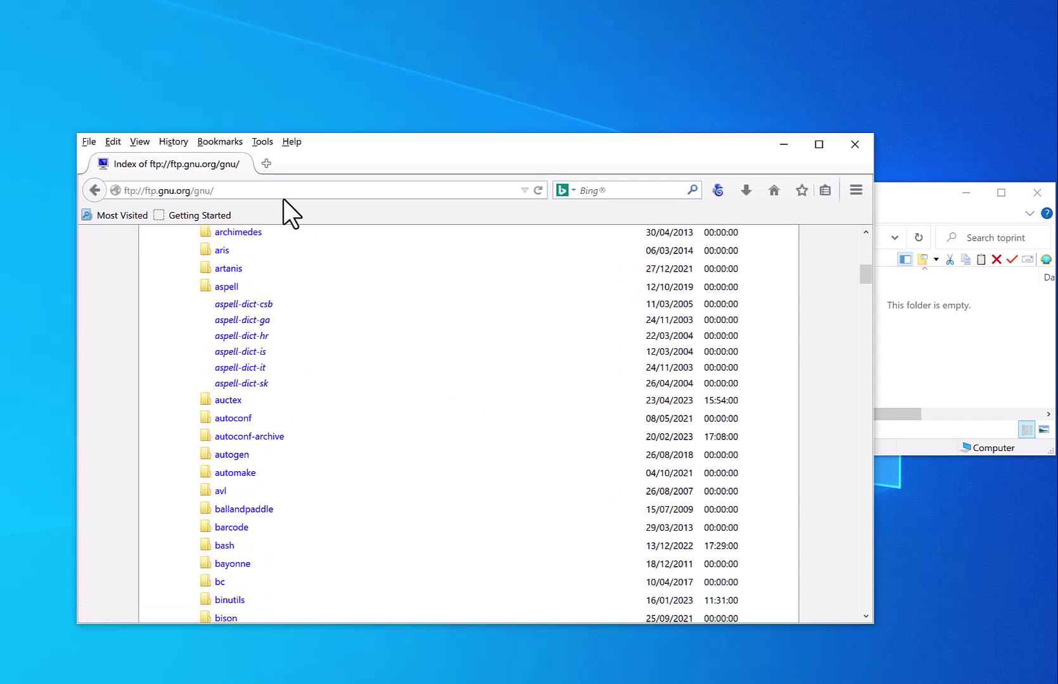
{"action": "key", "text": "alt+Left"}
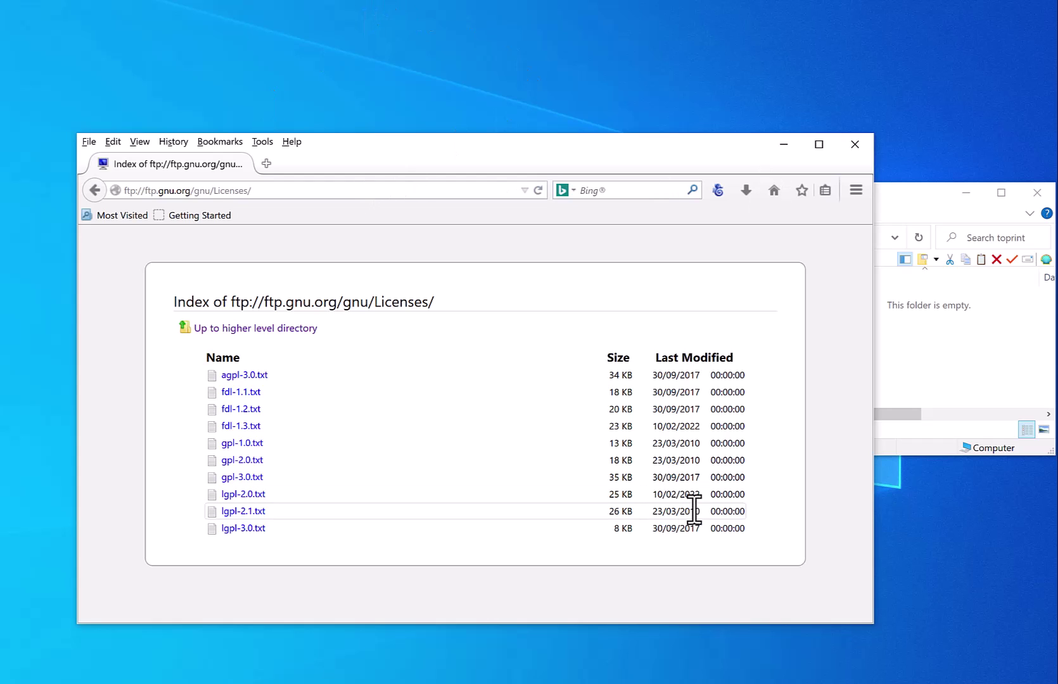
- Activate directory monitoring every 5 seconds, printing to the Xerox WorkCentre 5855 PS
{"action": "left_click", "coordinate": [595, 653]}
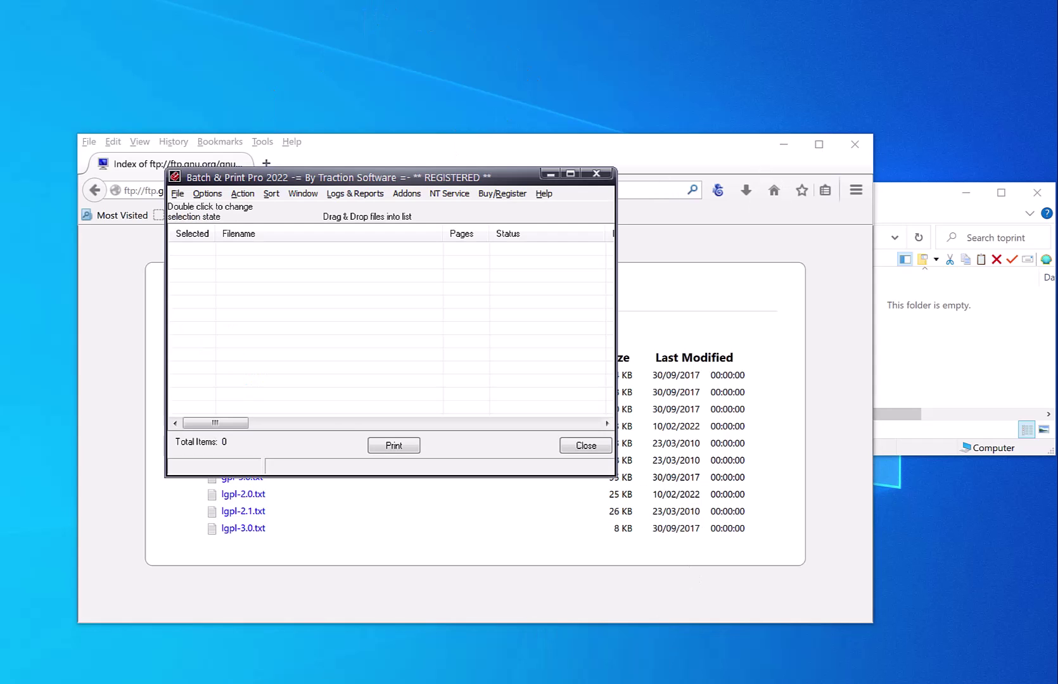
{"action": "left_click", "coordinate": [211, 194]}
{"action": "left_click", "coordinate": [226, 212]}
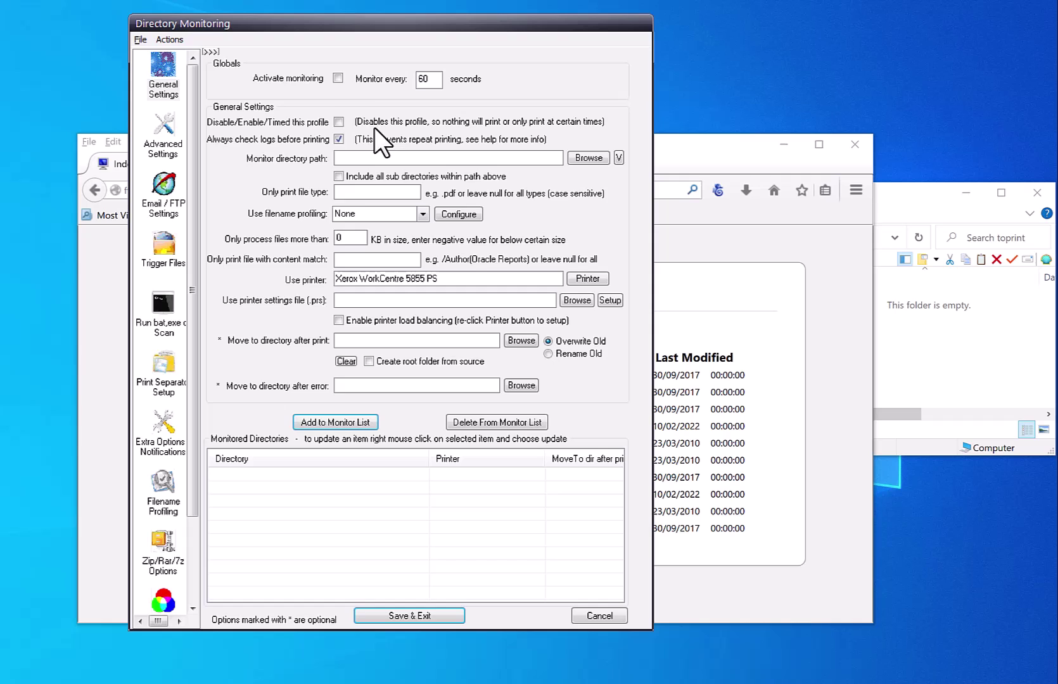
{"action": "left_click", "coordinate": [339, 78]}
{"action": "double_click", "coordinate": [427, 79]}
{"action": "type", "text": "5"}
{"action": "left_click", "coordinate": [580, 276]}
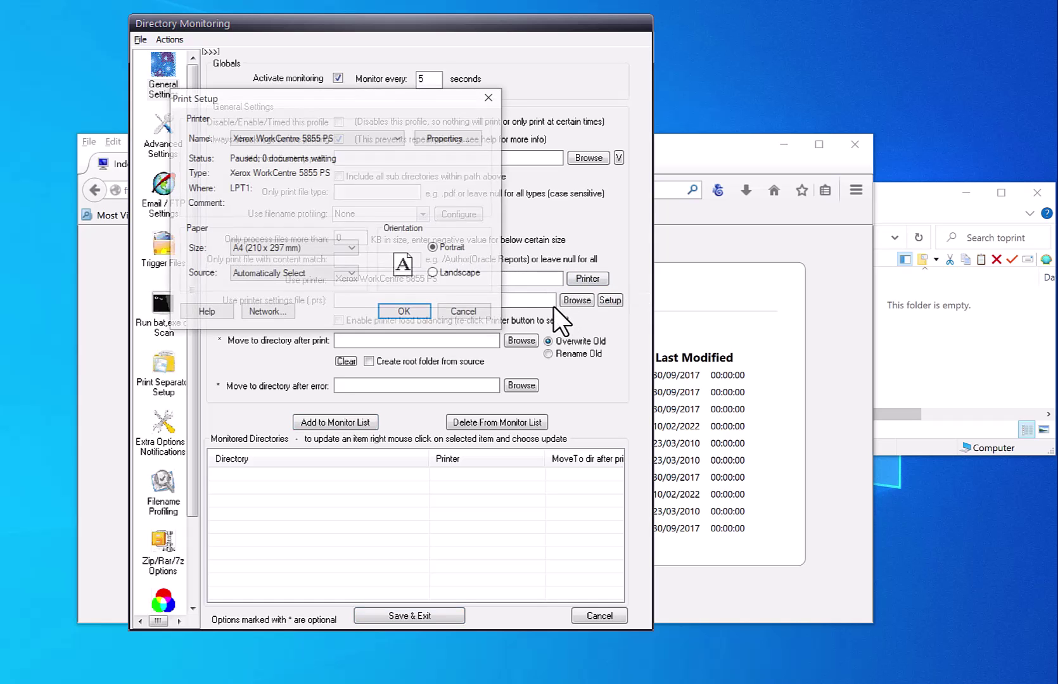
{"action": "left_click", "coordinate": [403, 312]}
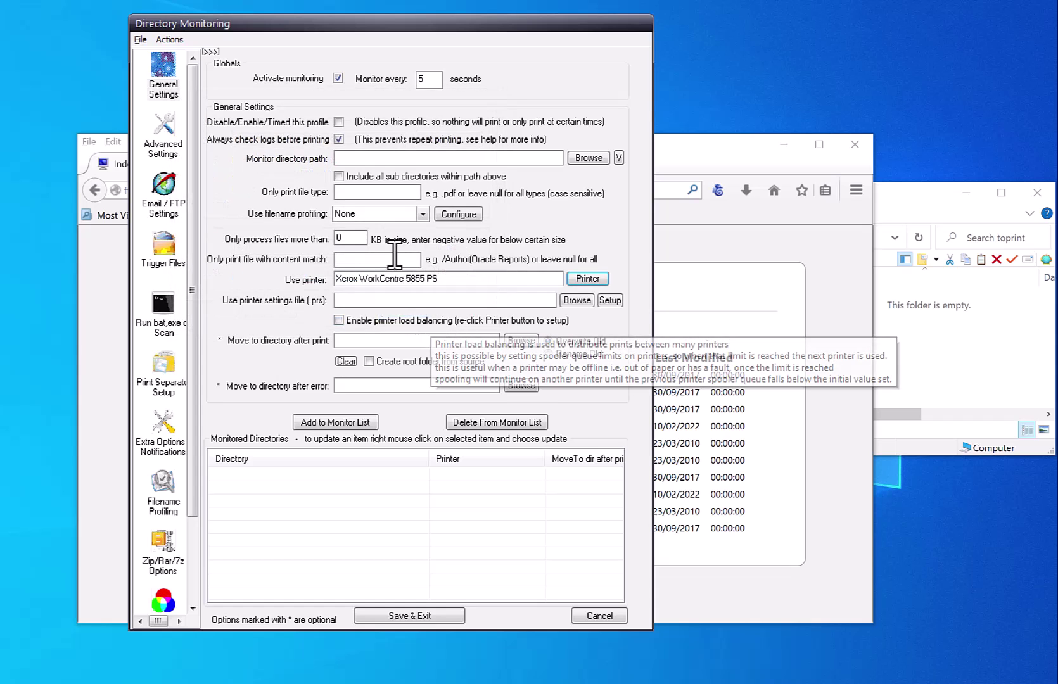
- Enter .txt as the only file type to print, removing the extra |.TXT
{"action": "left_click", "coordinate": [359, 192]}
{"action": "type", "text": "."}
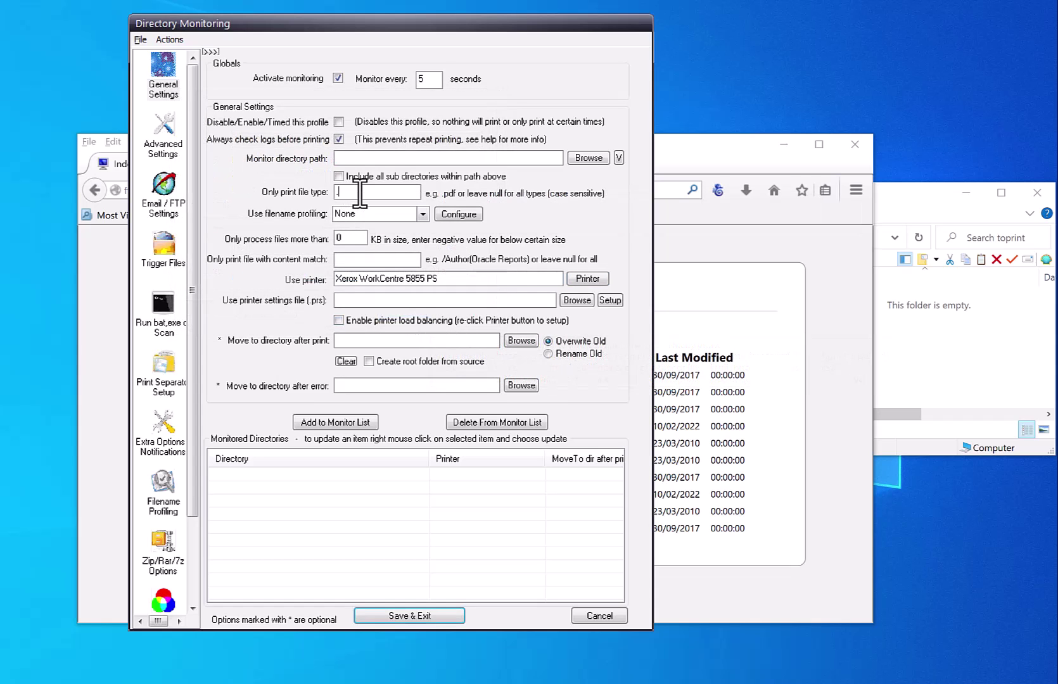
{"action": "type", "text": "txt"}
{"action": "type", "text": "|.TXT"}
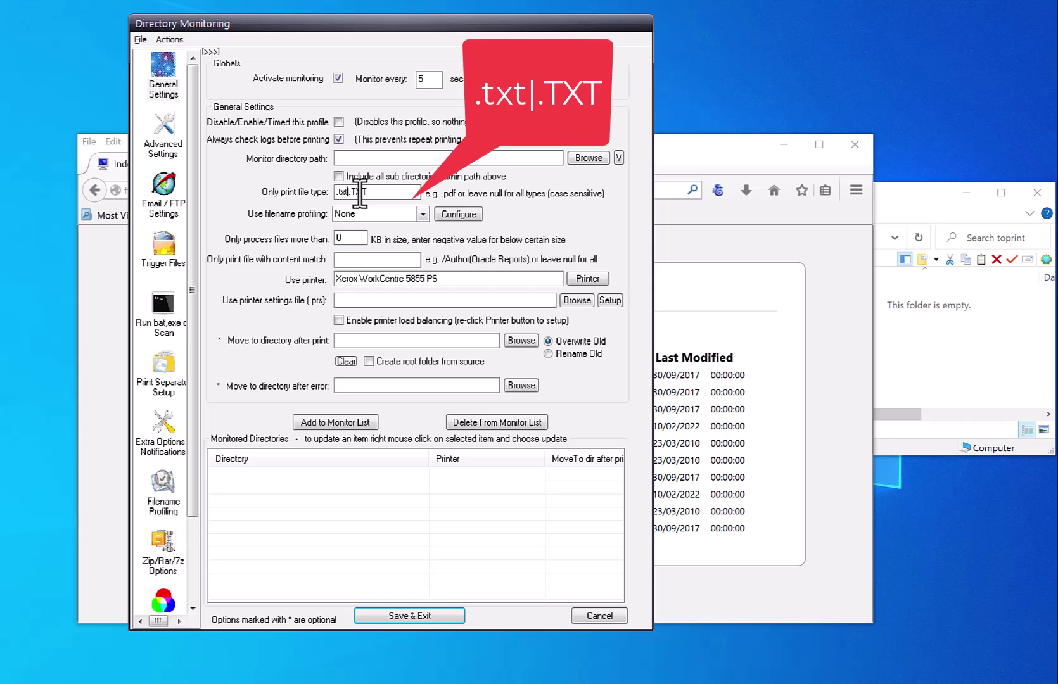
{"action": "key", "text": "End"}
{"action": "left_click_drag", "start_coordinate": [386, 192], "coordinate": [348, 192]}
{"action": "key", "text": "BackSpace"}
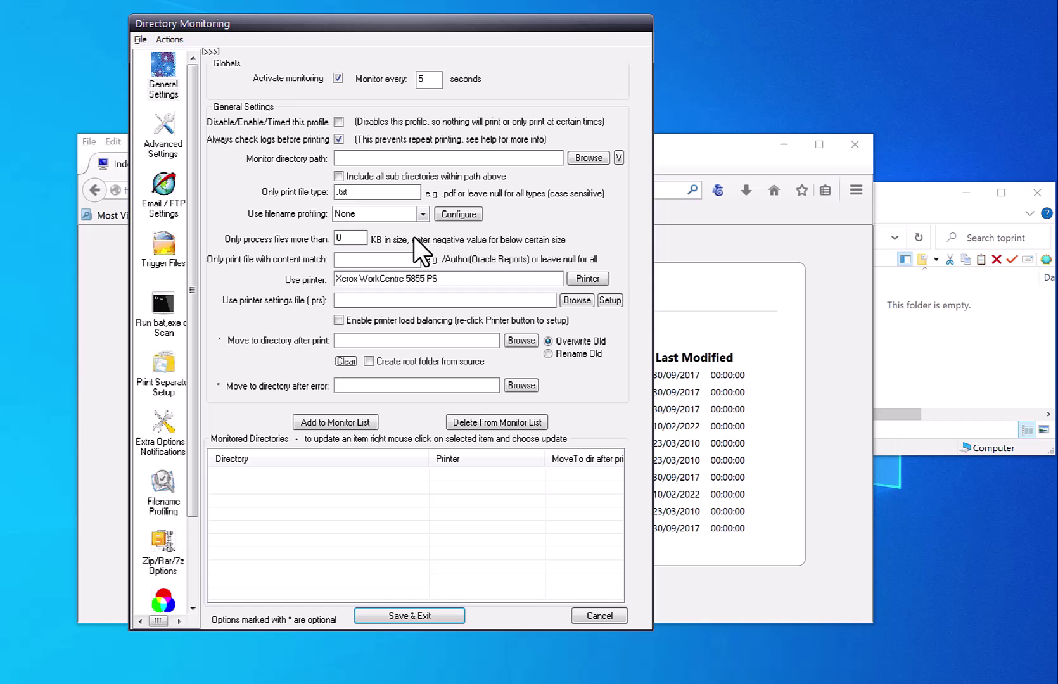
- Turn on FTP monitoring and paste ftp.gnu.org from the note as the FTP address
{"action": "left_click", "coordinate": [162, 187]}
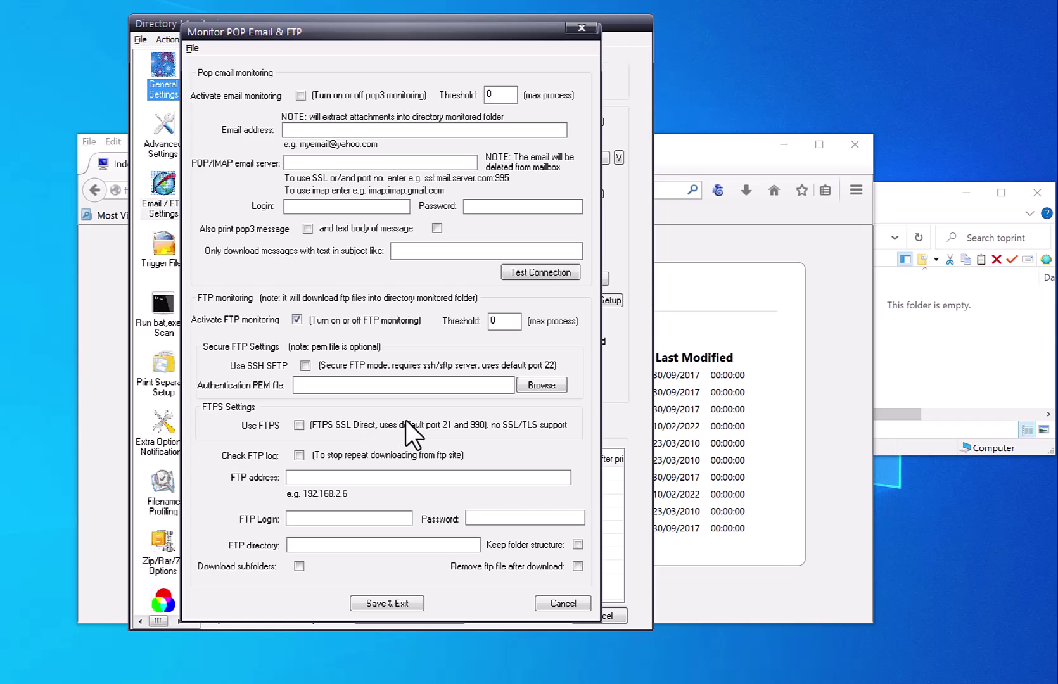
{"action": "left_click", "coordinate": [558, 659]}
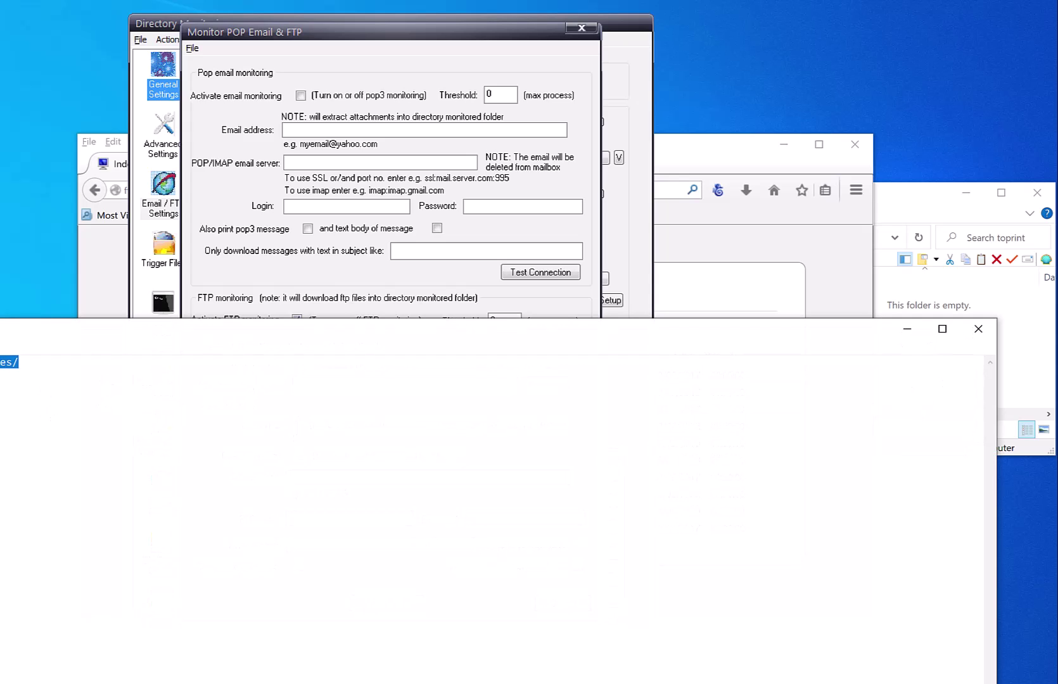
{"action": "left_click_drag", "start_coordinate": [662, 359], "coordinate": [610, 363]}
{"action": "left_click", "coordinate": [442, 33]}
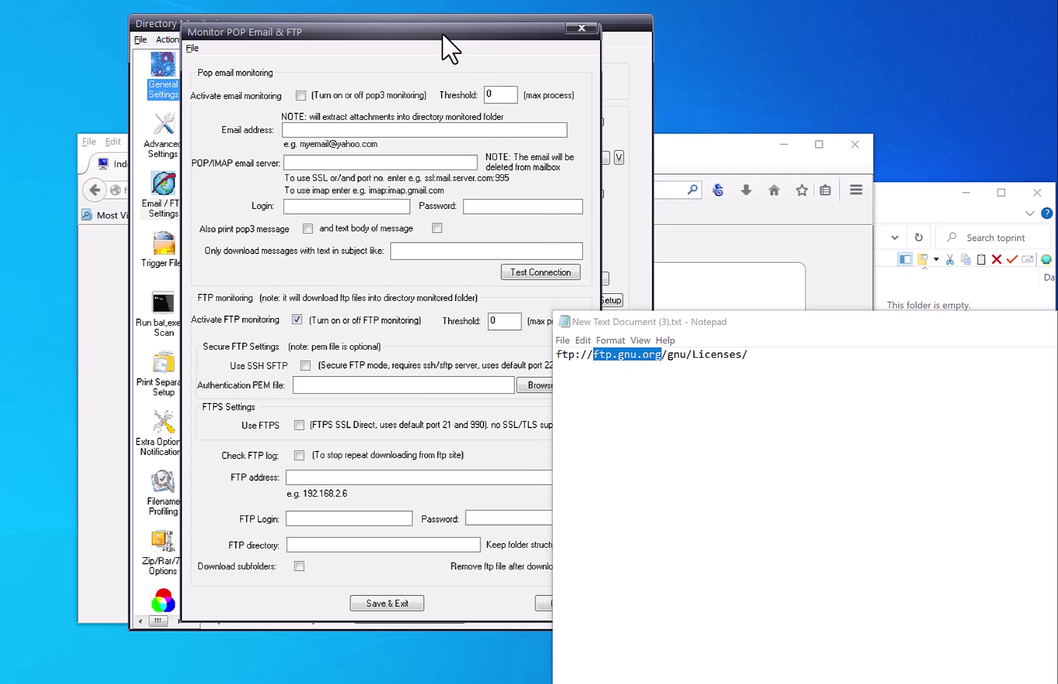
{"action": "left_click", "coordinate": [336, 478]}
{"action": "type", "text": "ftp.gnu.org"}
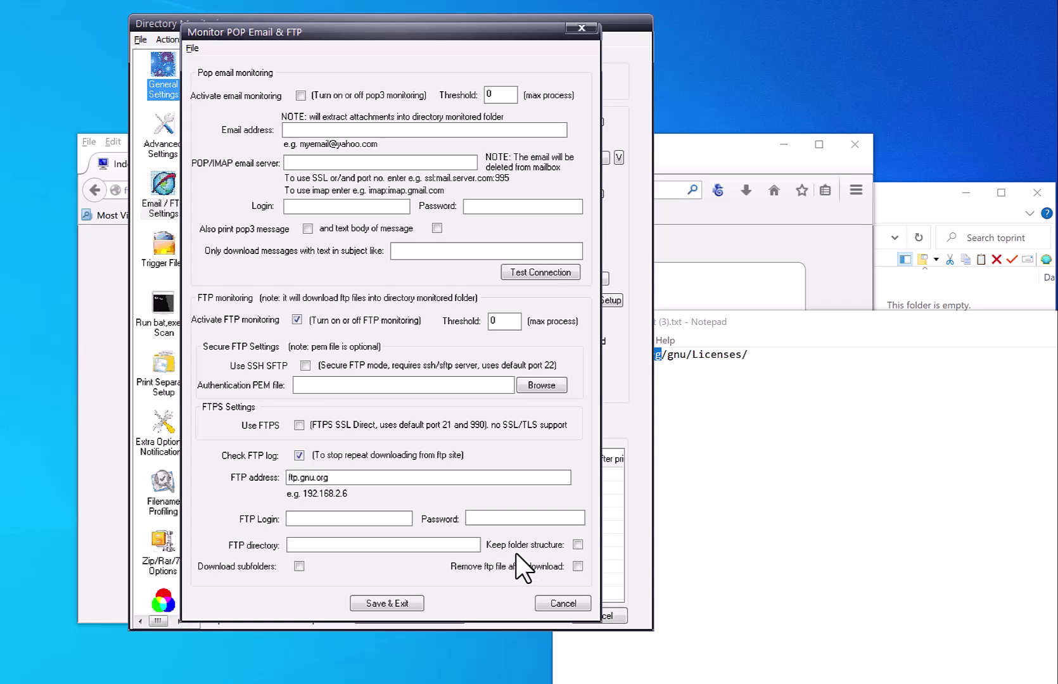
- Paste gnu/Licenses/ from the note as the FTP directory
{"action": "left_click", "coordinate": [776, 455]}
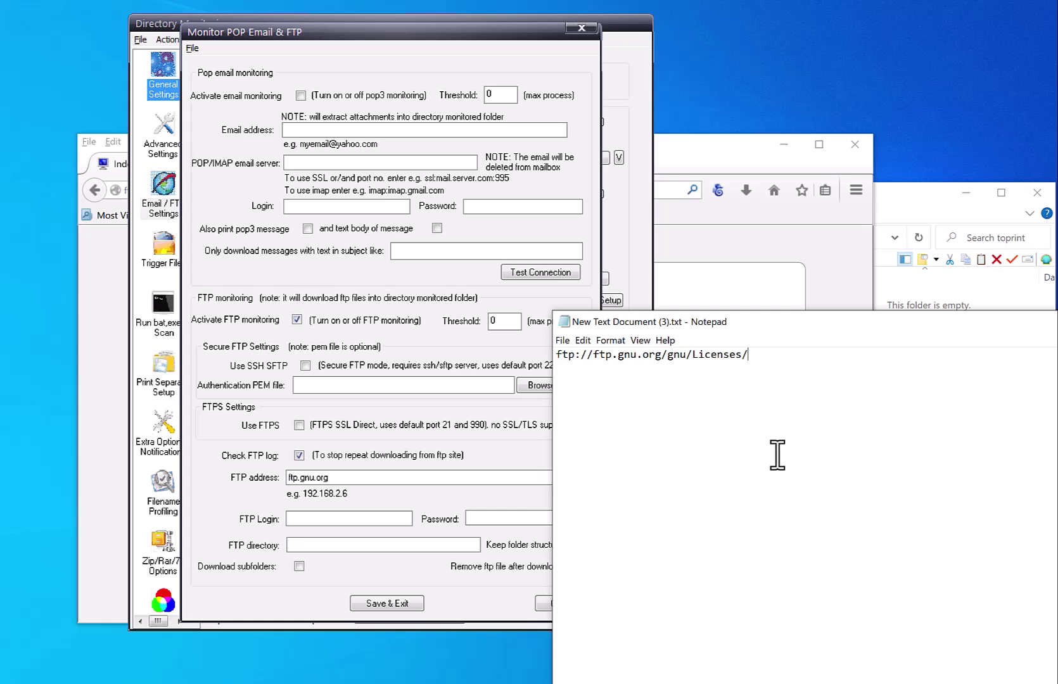
{"action": "left_click_drag", "start_coordinate": [667, 354], "coordinate": [748, 355]}
{"action": "key", "text": "ctrl+c"}
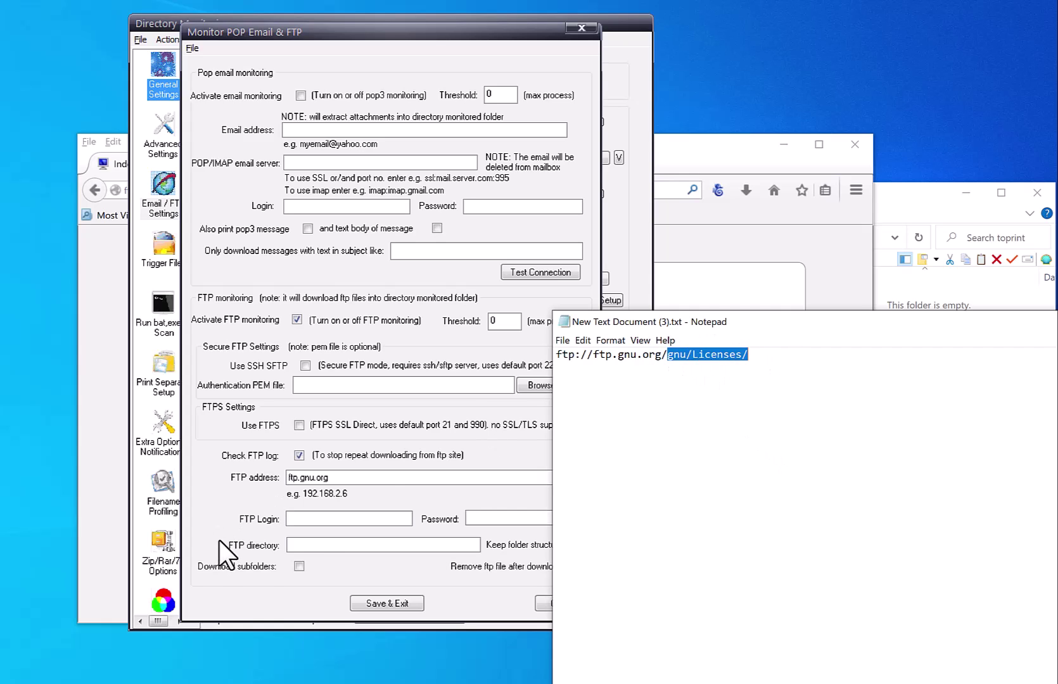
{"action": "left_click", "coordinate": [316, 544]}
{"action": "key", "text": "ctrl+v"}
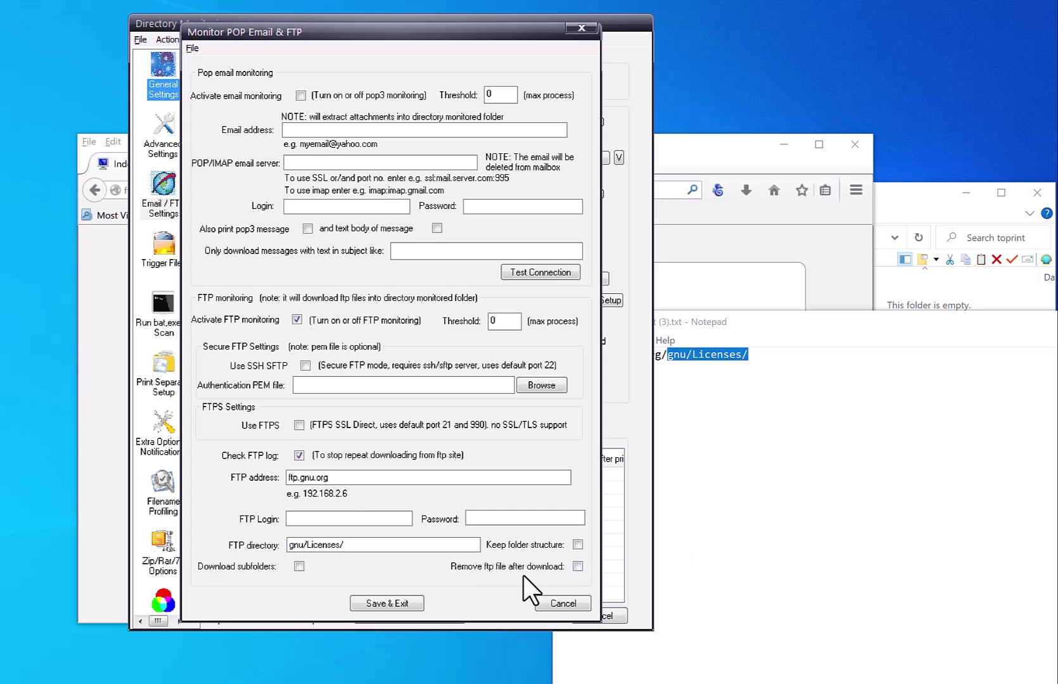
- Save the FTP settings and paste D:\toprint as the monitor directory path
{"action": "left_click", "coordinate": [379, 605]}
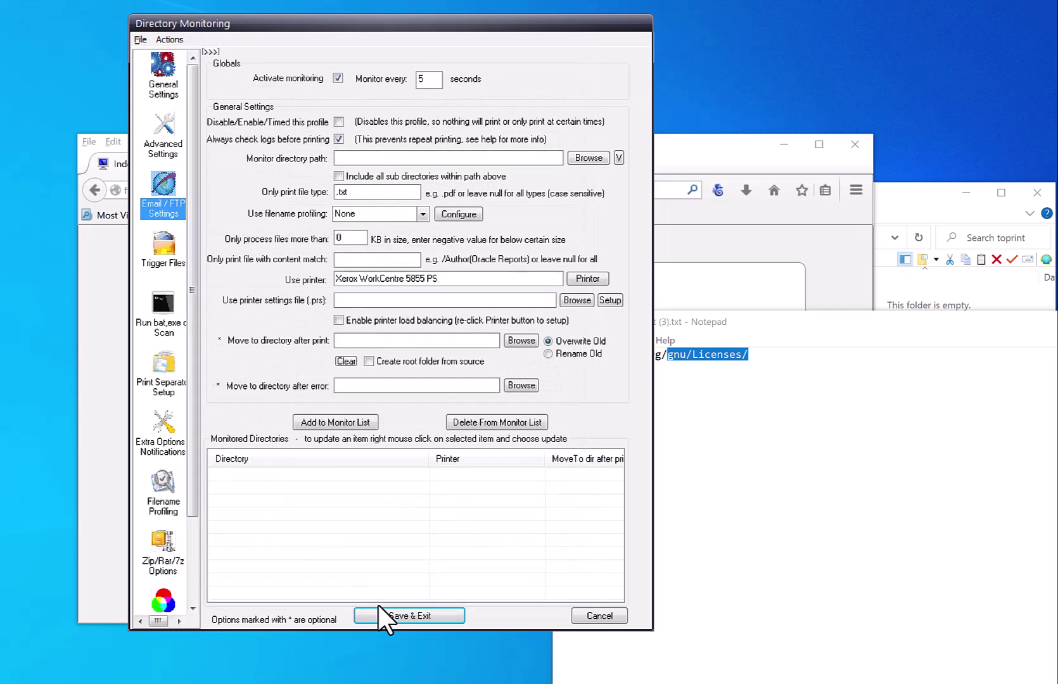
{"action": "left_click", "coordinate": [339, 423]}
{"action": "left_click", "coordinate": [406, 358]}
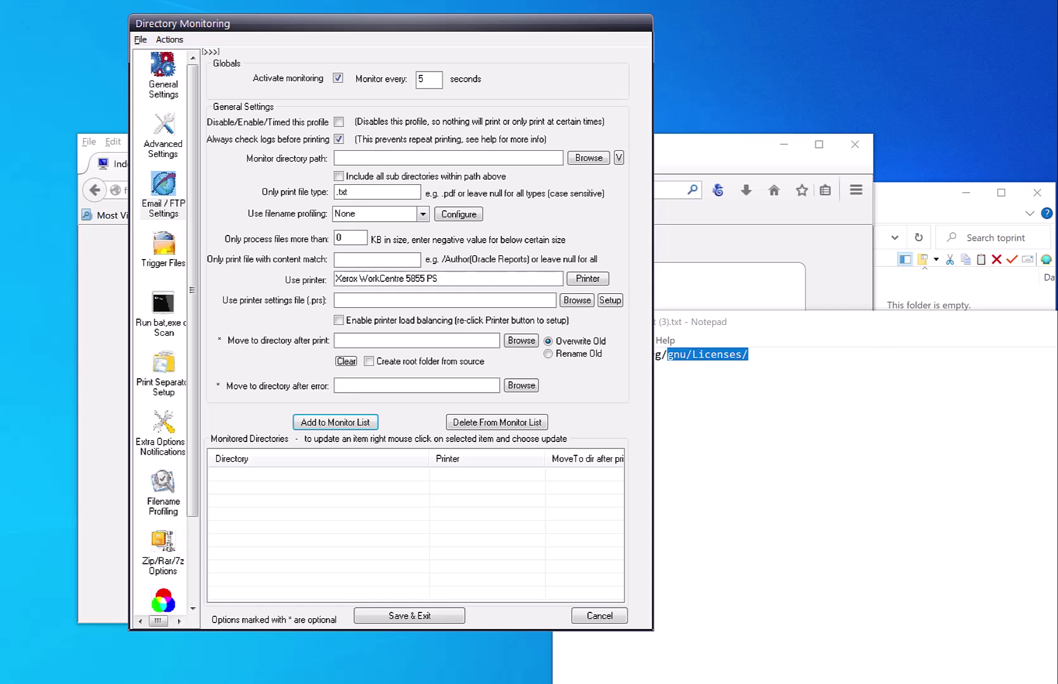
{"action": "left_click", "coordinate": [901, 192]}
{"action": "left_click", "coordinate": [832, 243]}
{"action": "key", "text": "ctrl+c"}
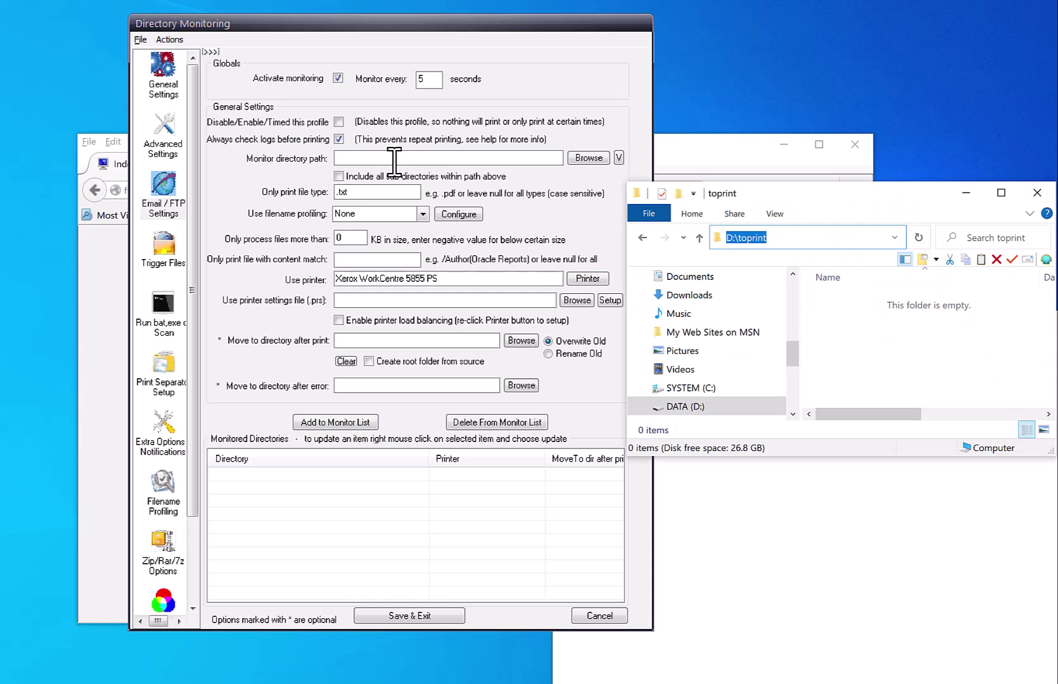
{"action": "left_click", "coordinate": [393, 158]}
{"action": "key", "text": "ctrl+v"}
- Add D:\toprint to the monitor list, acknowledging the warning
{"action": "left_click", "coordinate": [840, 205]}
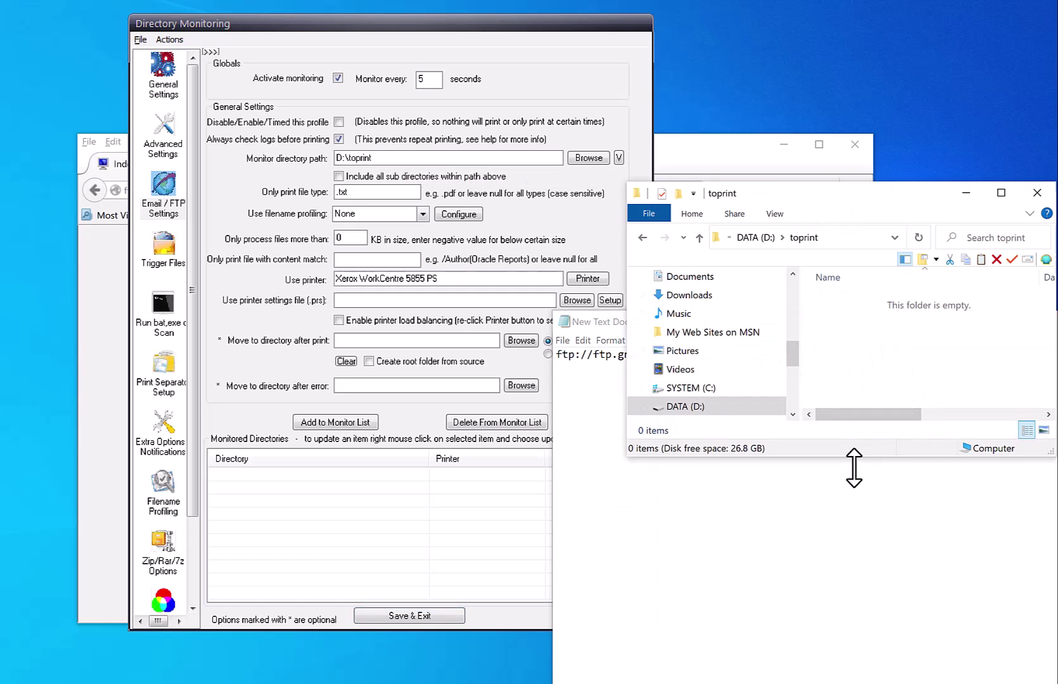
{"action": "left_click_drag", "start_coordinate": [853, 468], "coordinate": [854, 515]}
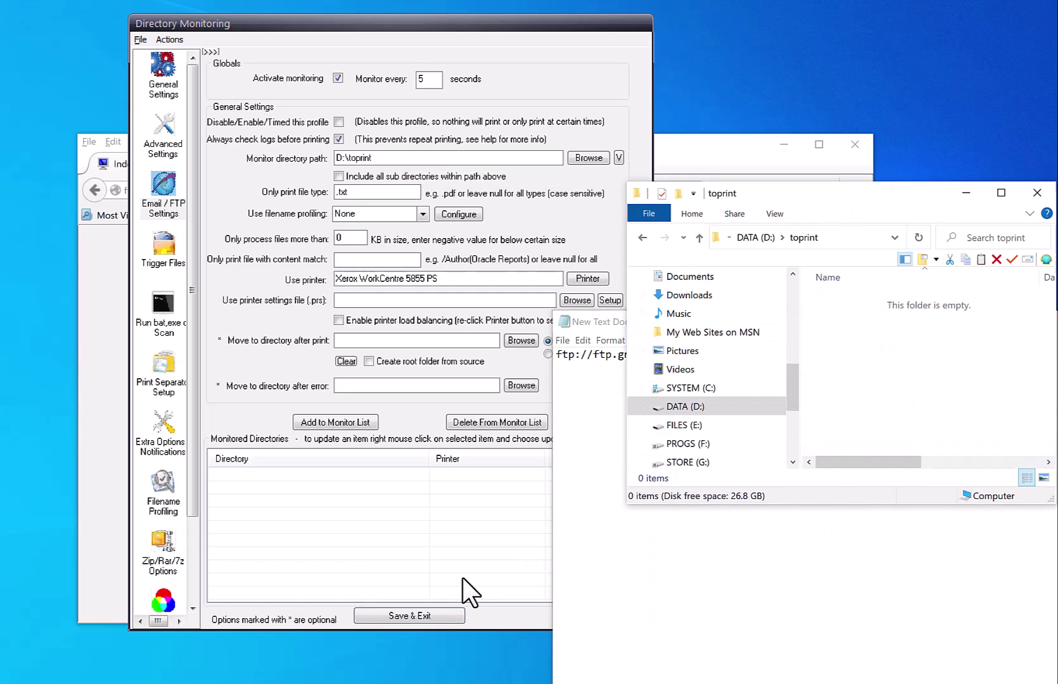
{"action": "left_click", "coordinate": [361, 418]}
{"action": "left_click", "coordinate": [481, 372]}
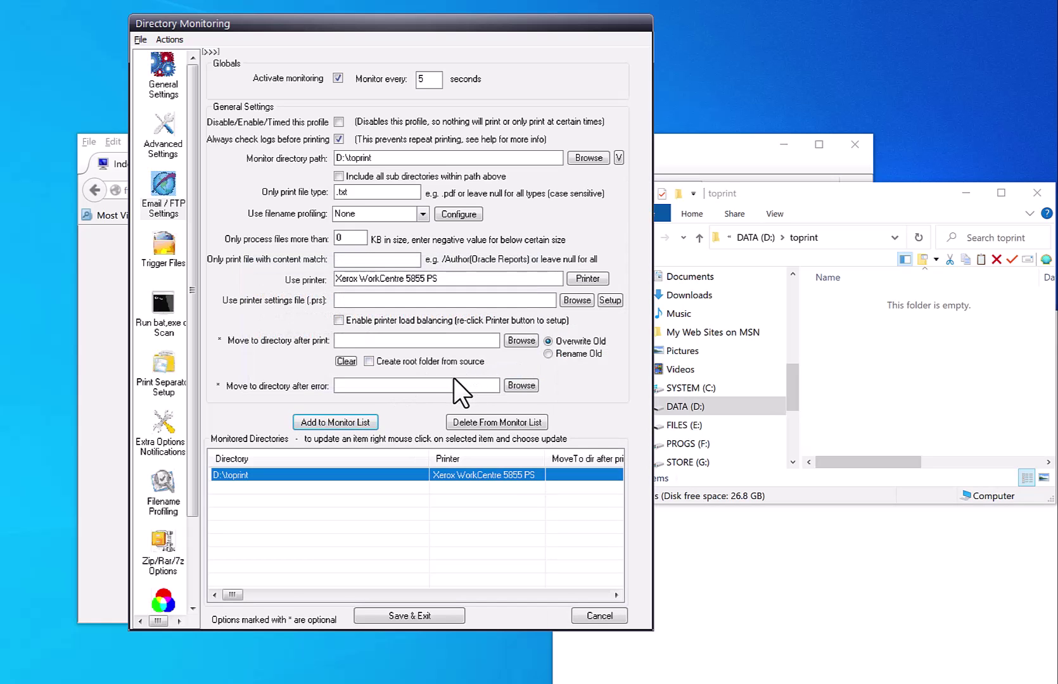
{"action": "left_click_drag", "start_coordinate": [235, 595], "coordinate": [201, 589]}
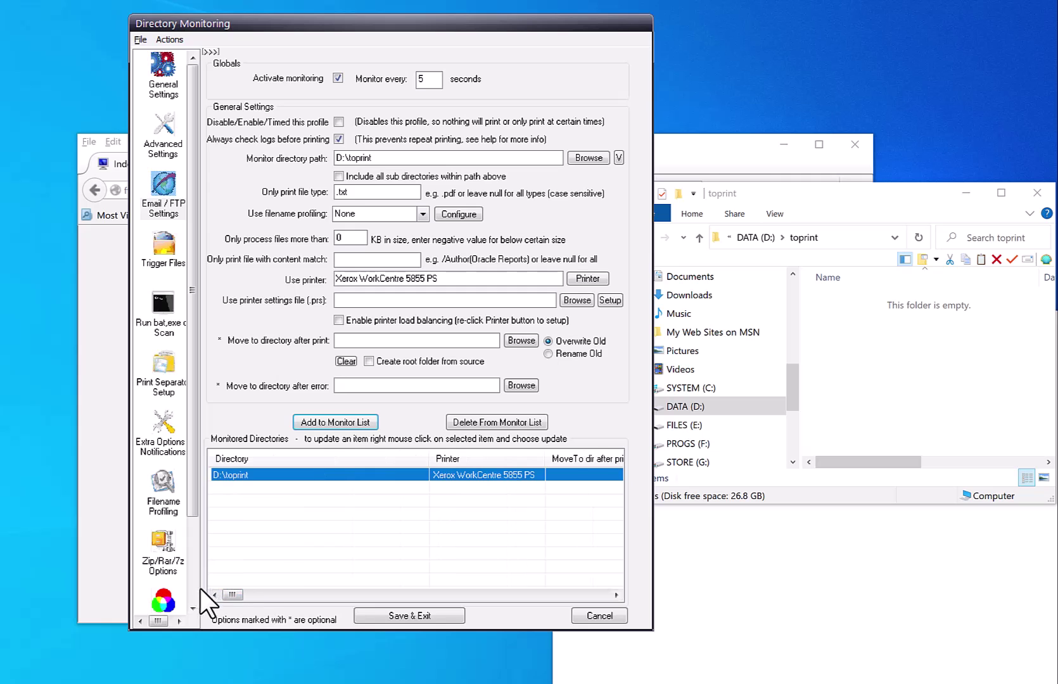
- Save the monitoring setup and place the FTP browser beside toprint to watch downloads
{"action": "left_click", "coordinate": [391, 613]}
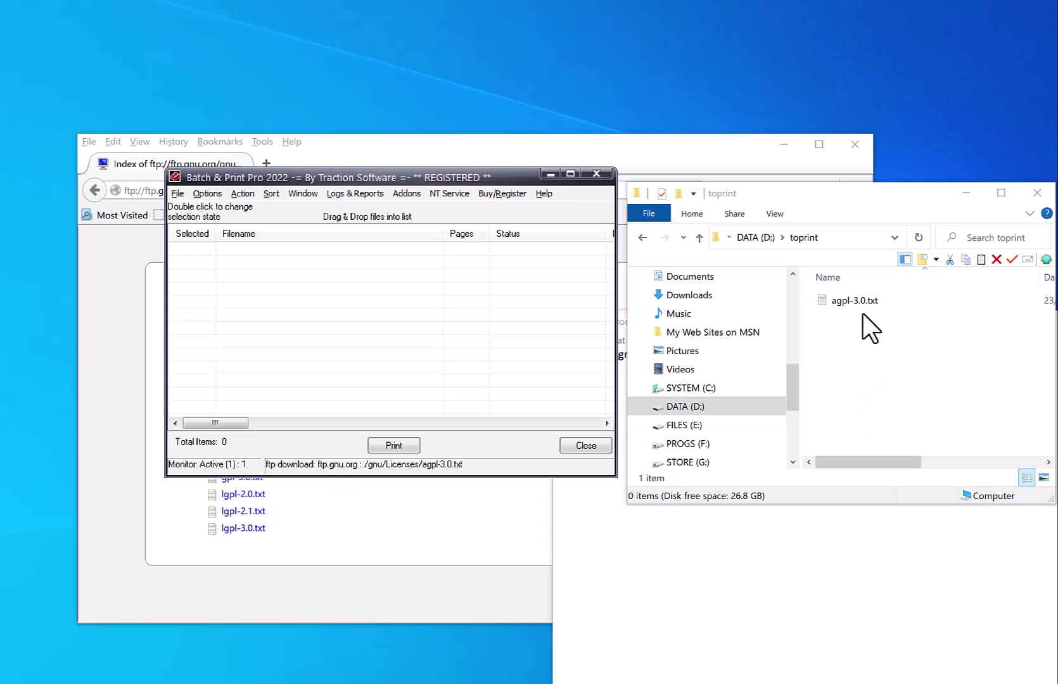
{"action": "left_click", "coordinate": [361, 147]}
{"action": "left_click_drag", "start_coordinate": [425, 144], "coordinate": [234, 18]}
{"action": "left_click_drag", "start_coordinate": [682, 445], "coordinate": [424, 399]}
{"action": "left_click_drag", "start_coordinate": [190, 1], "coordinate": [390, 11]}
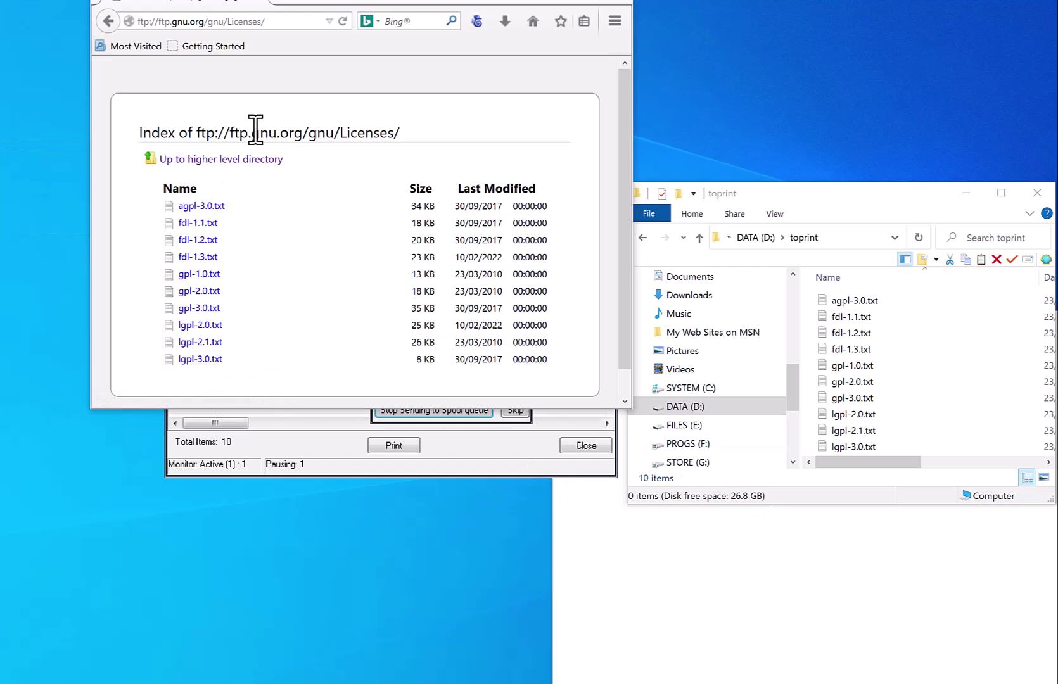
{"action": "left_click", "coordinate": [477, 447]}
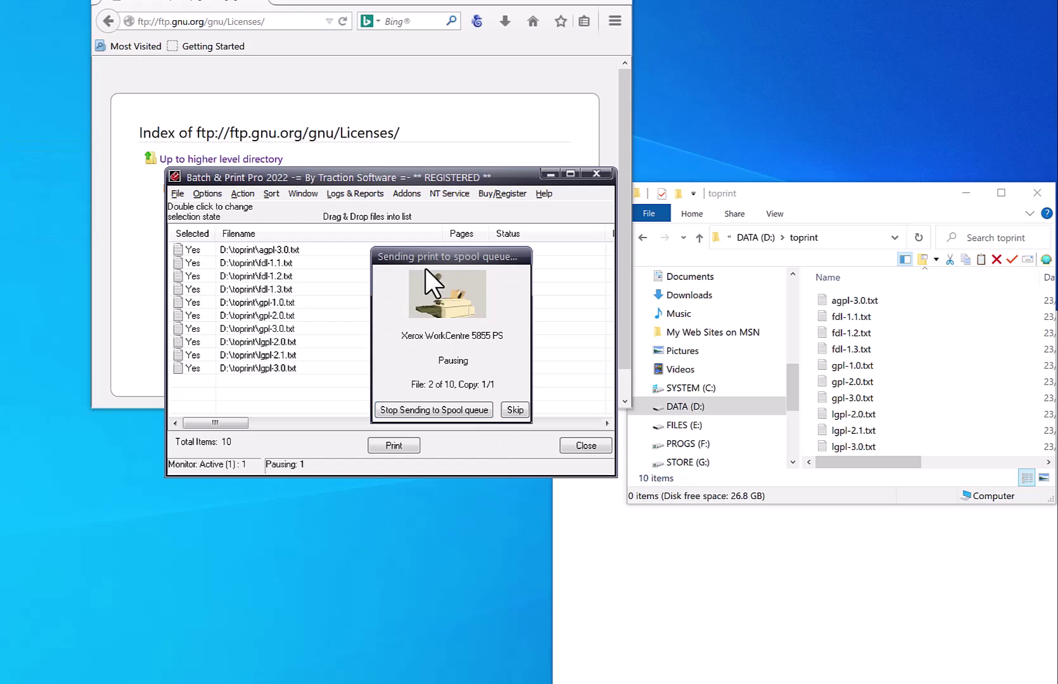
- Move the spool box and Xerox queue aside and sort the queue by Submitted time
{"action": "left_click_drag", "start_coordinate": [423, 256], "coordinate": [328, 263]}
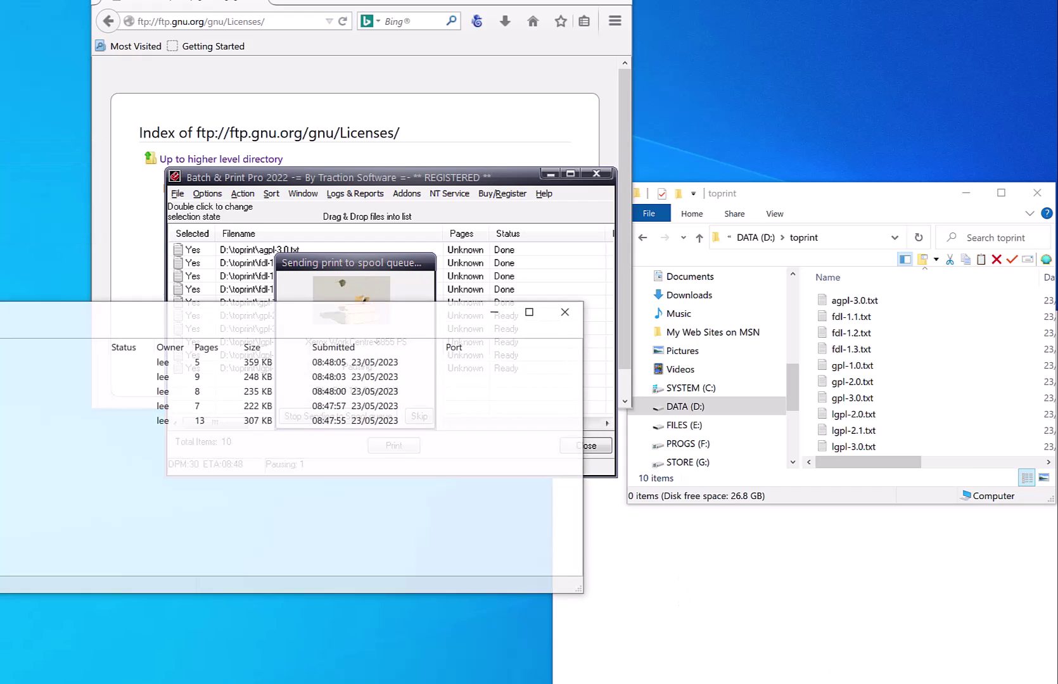
{"action": "left_click_drag", "start_coordinate": [34, 321], "coordinate": [477, 444]}
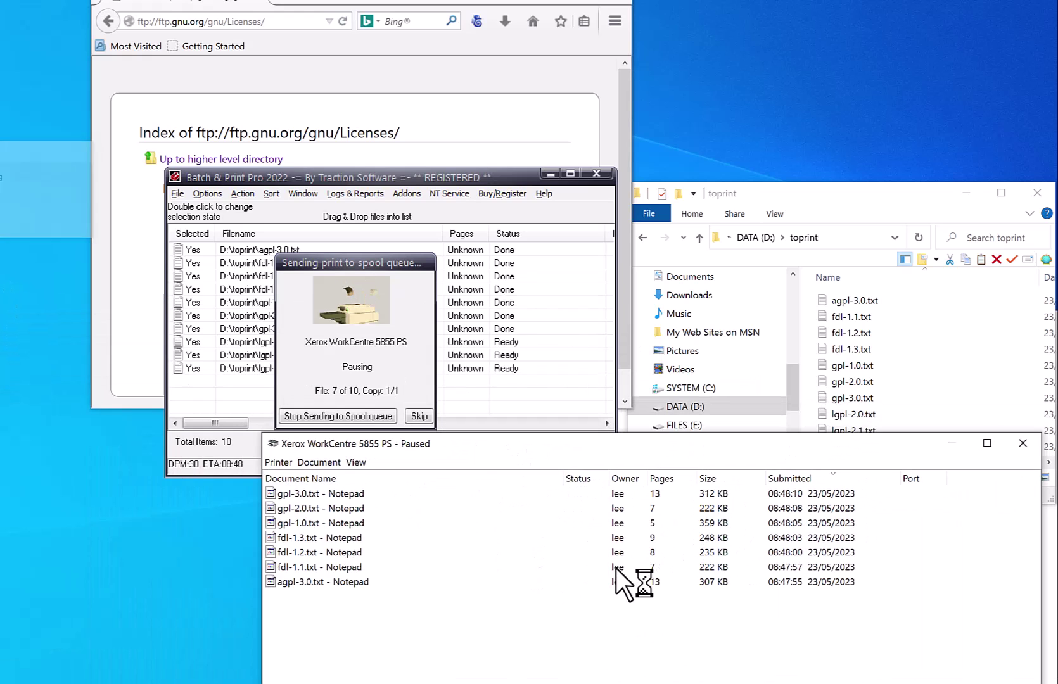
{"action": "left_click", "coordinate": [799, 478]}
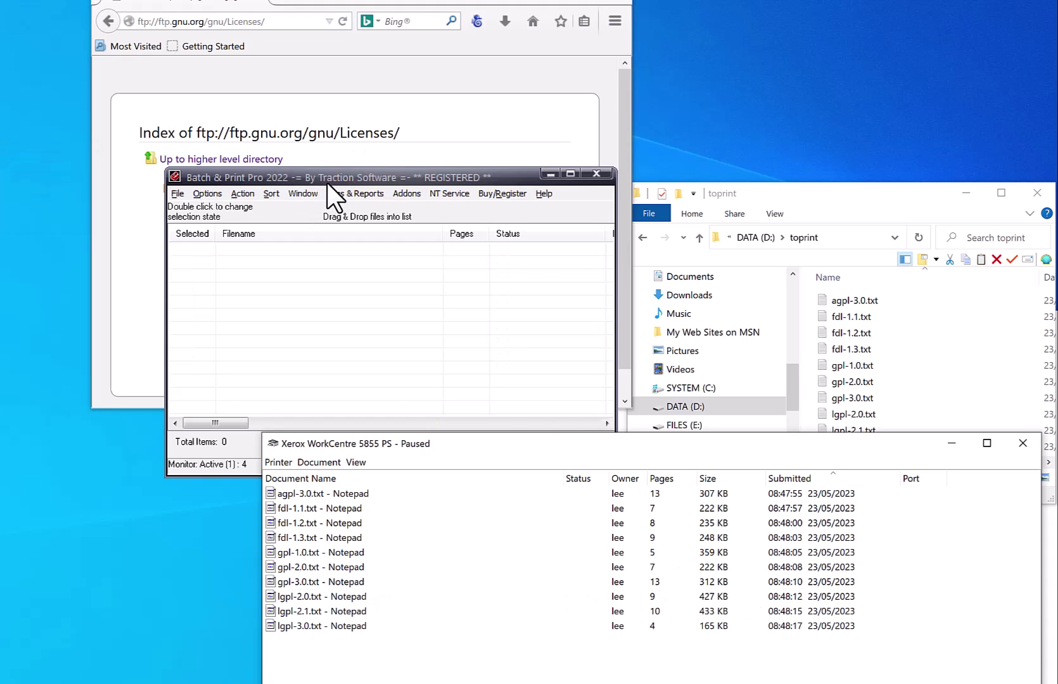
{"action": "left_click", "coordinate": [224, 404]}
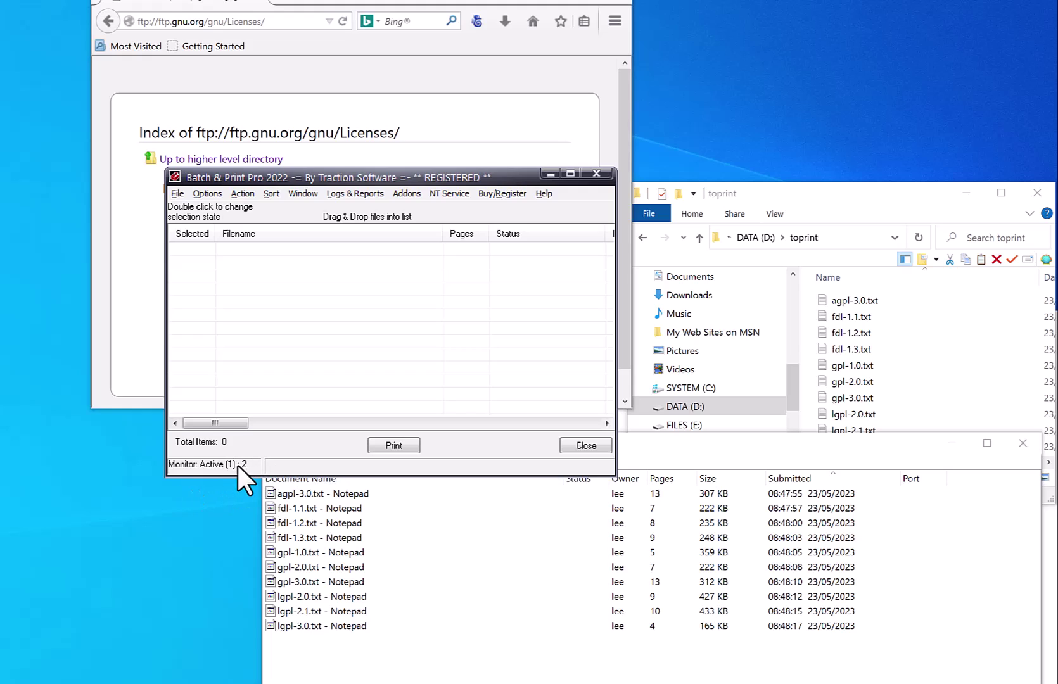